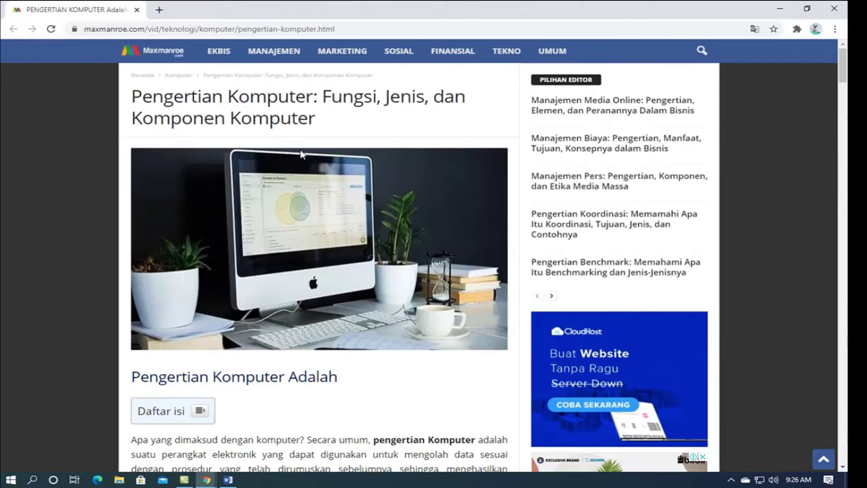
Copy the words "Pengertian Komputer" from the web article's title into the blank Word document
drag(133, 96, 312, 97)
key(ctrl+c)
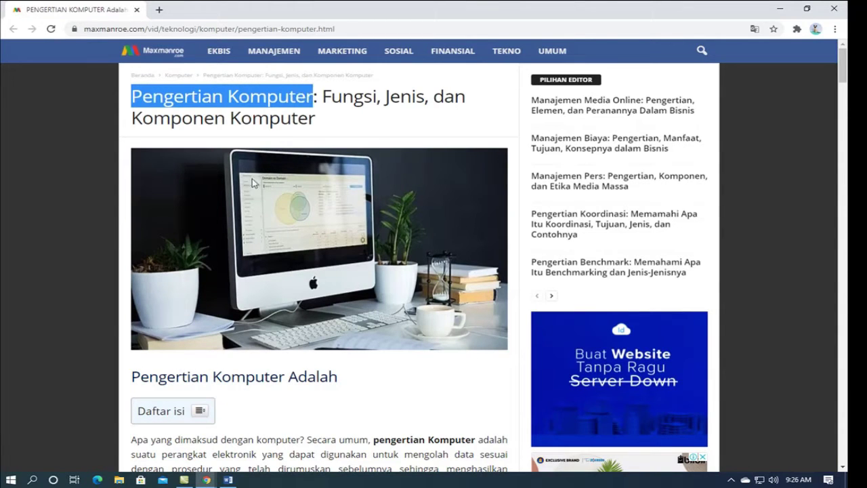
key(alt+Tab)
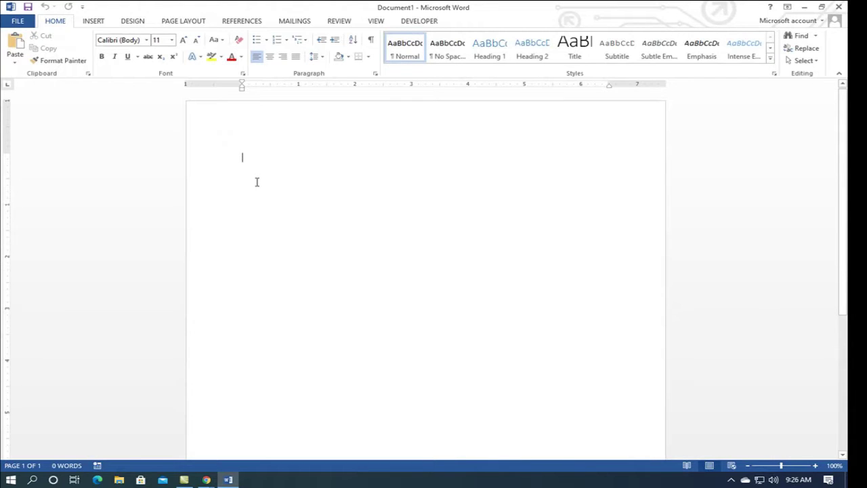
key(ctrl+v)
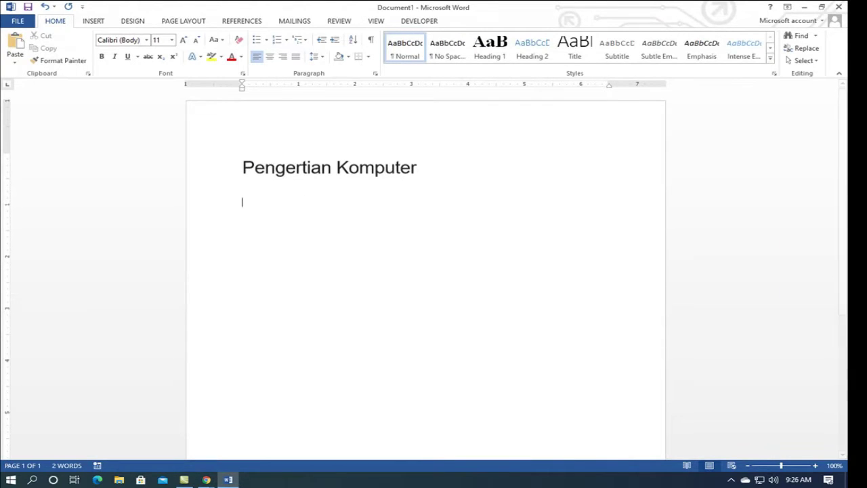
Copy the article's two introductory paragraphs, from "Apa yang dimaksud" to "program yang ada", into the Word document below the title
key(alt+Tab)
scroll(183, 201, down, 4)
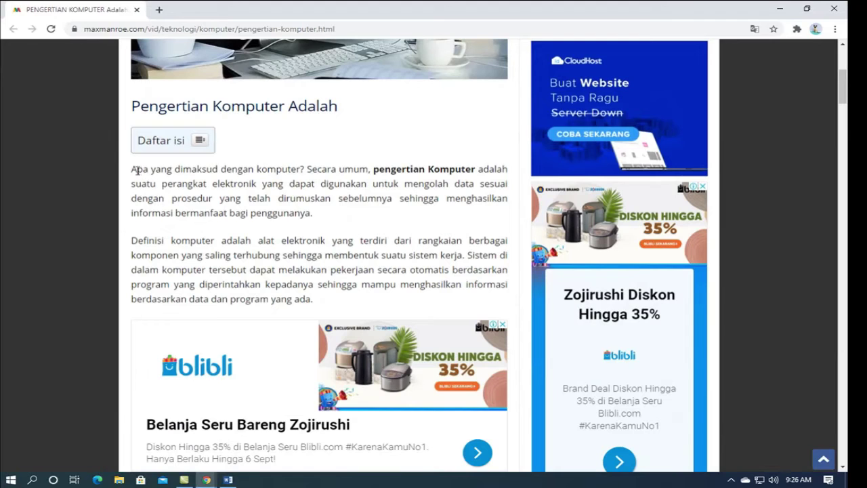
drag(133, 170, 342, 299)
key(ctrl+c)
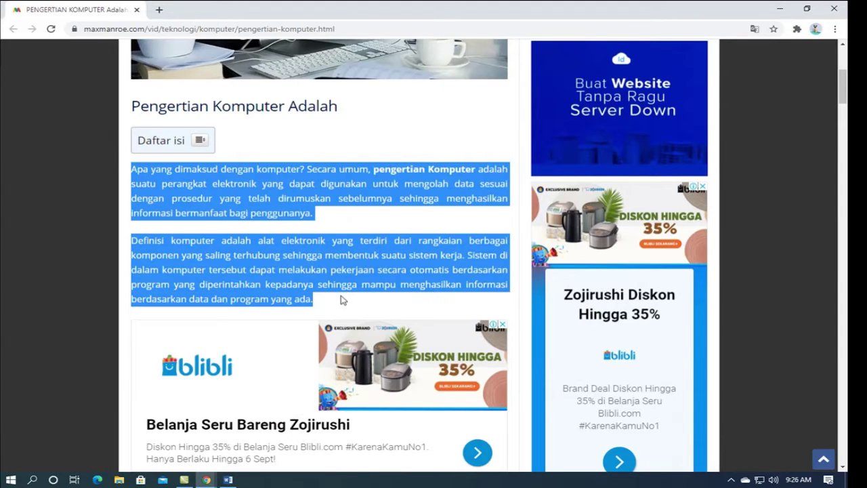
key(alt+Tab)
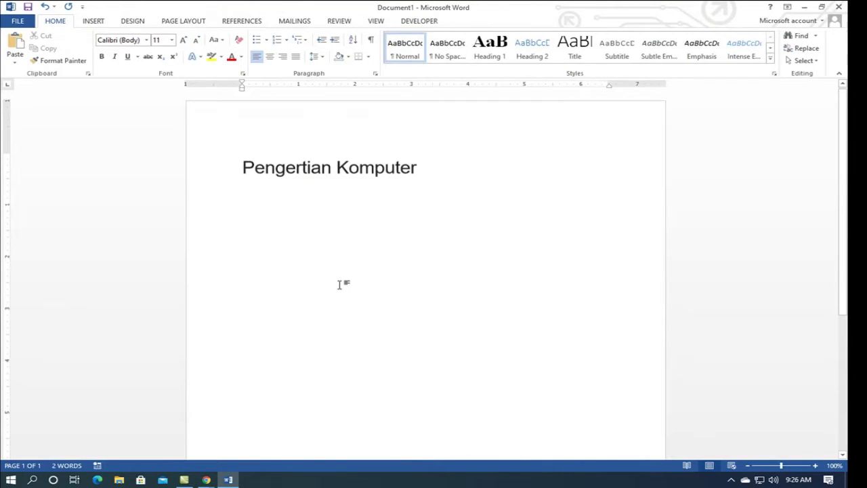
key(ctrl+v)
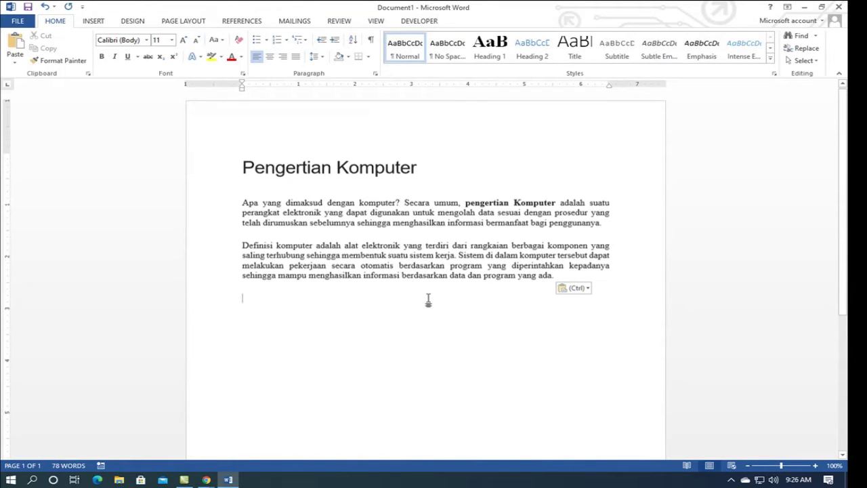
Copy the paragraph under the first expert in "Pengertian Komputer Menurut Para Ahli" into the Word document as its last paragraph
key(alt+Tab)
scroll(301, 262, down, 9)
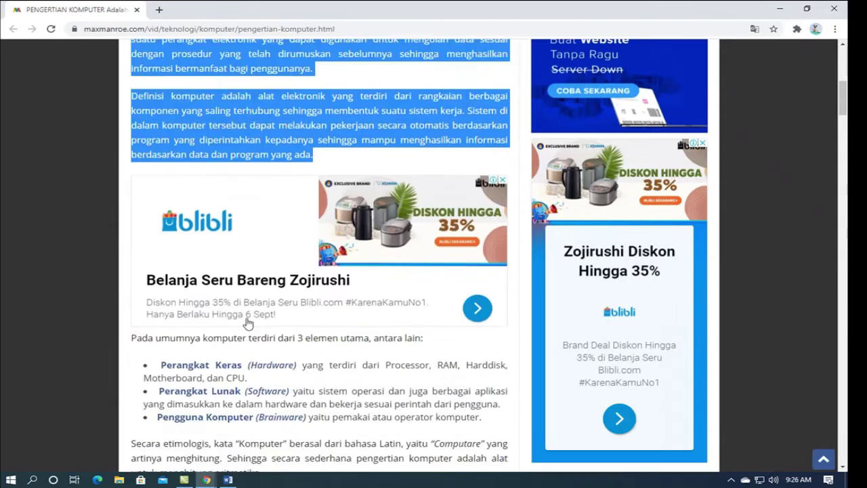
scroll(251, 316, up, 2)
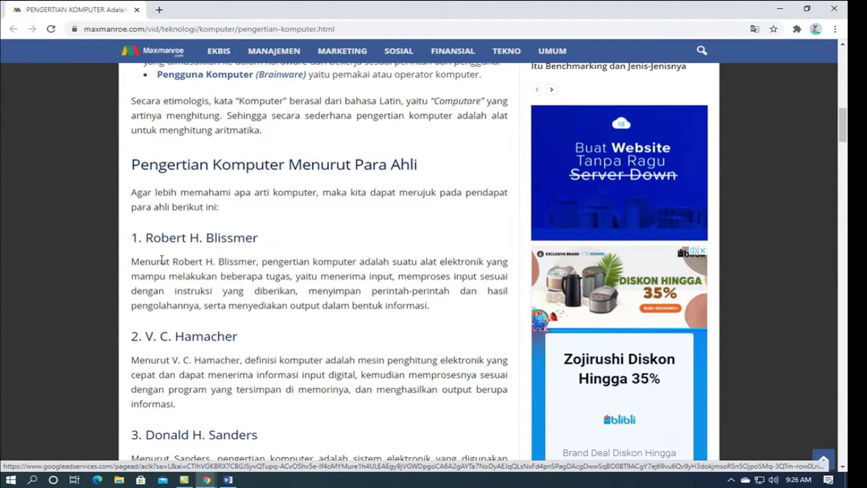
drag(134, 262, 437, 310)
key(ctrl+c)
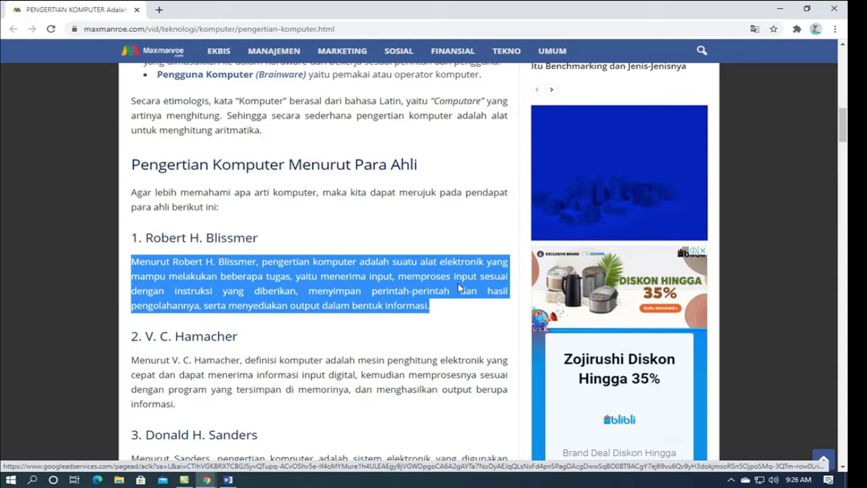
key(alt+Tab)
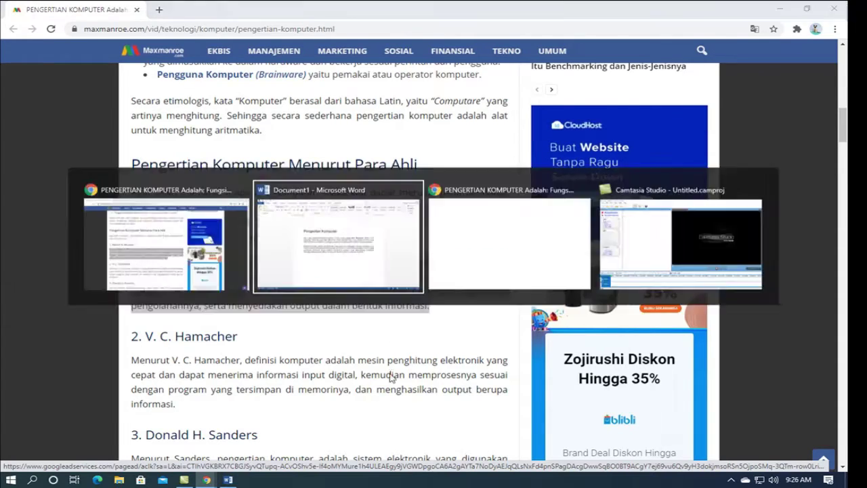
key(ctrl+v)
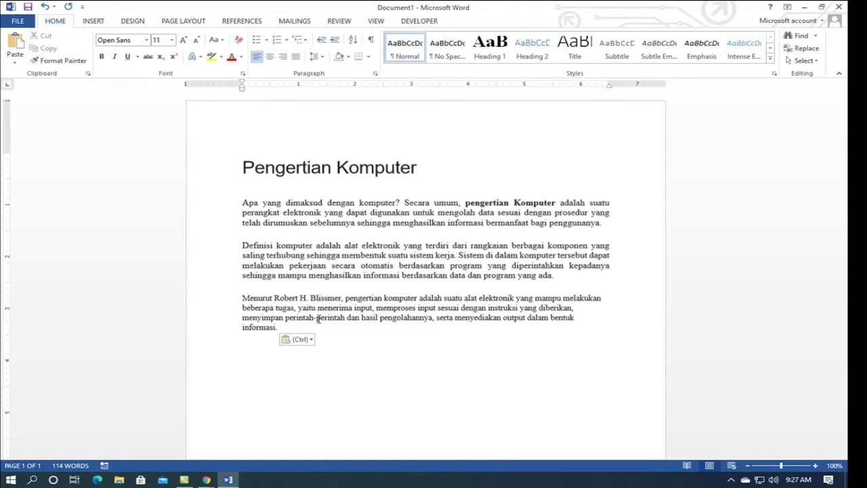
key(BackSpace)
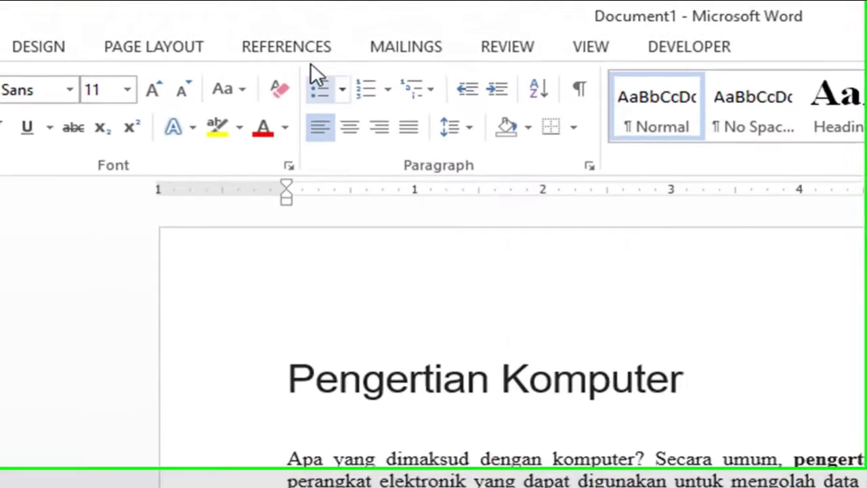
Start adding a new citation source at the end of the last paragraph, with Web site as its source type
click(242, 21)
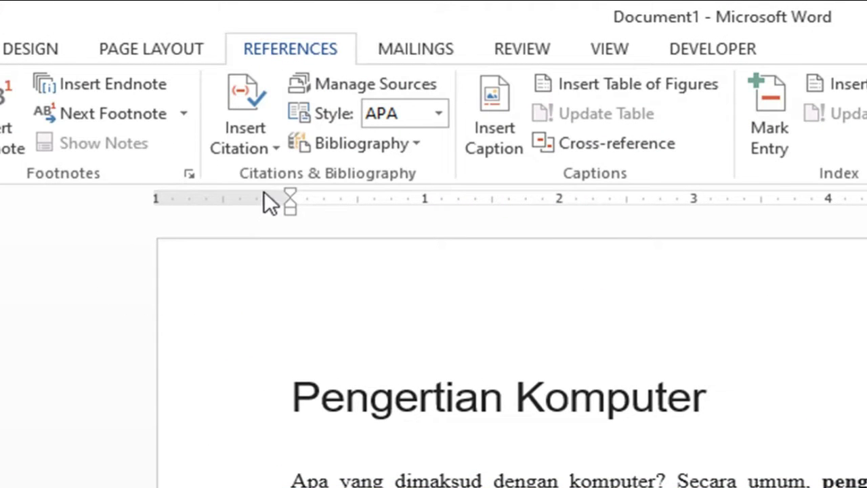
click(277, 149)
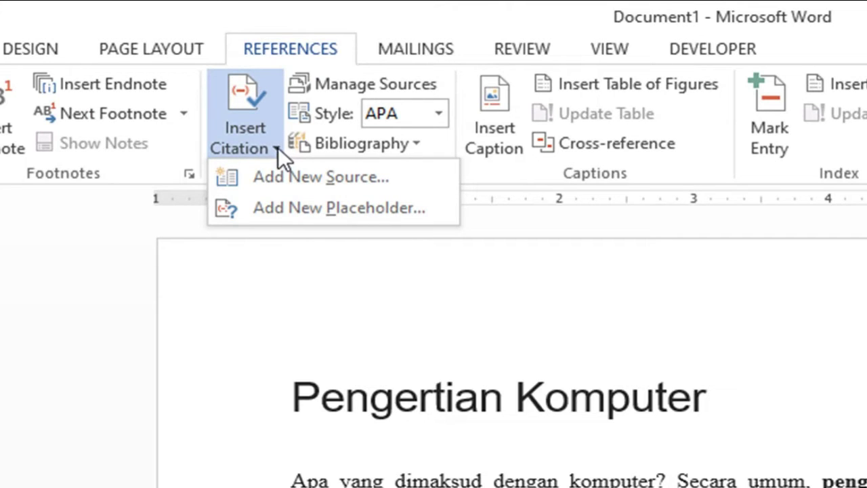
click(363, 176)
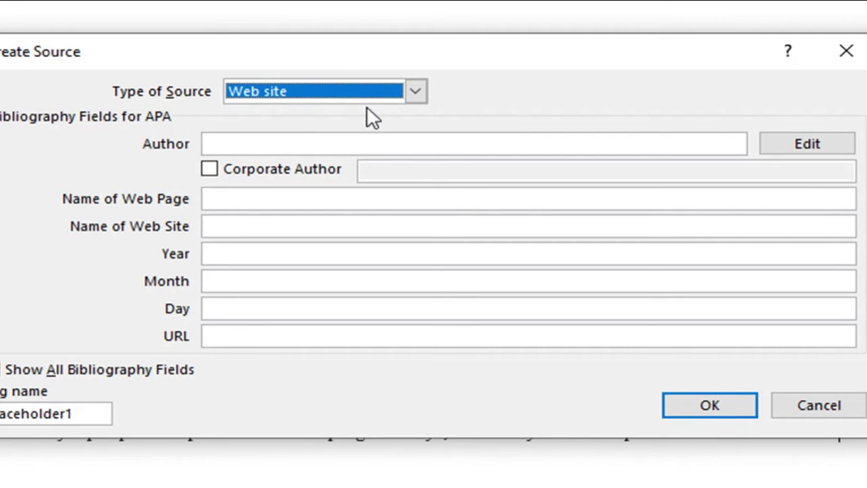
click(415, 91)
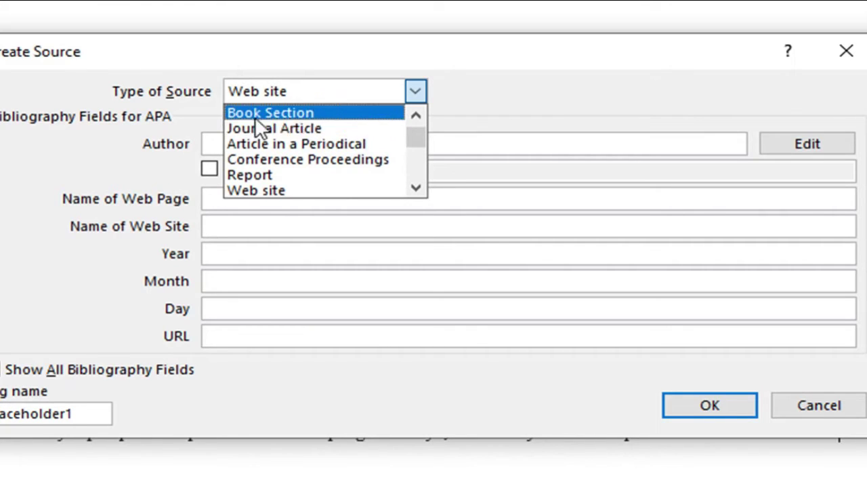
click(412, 187)
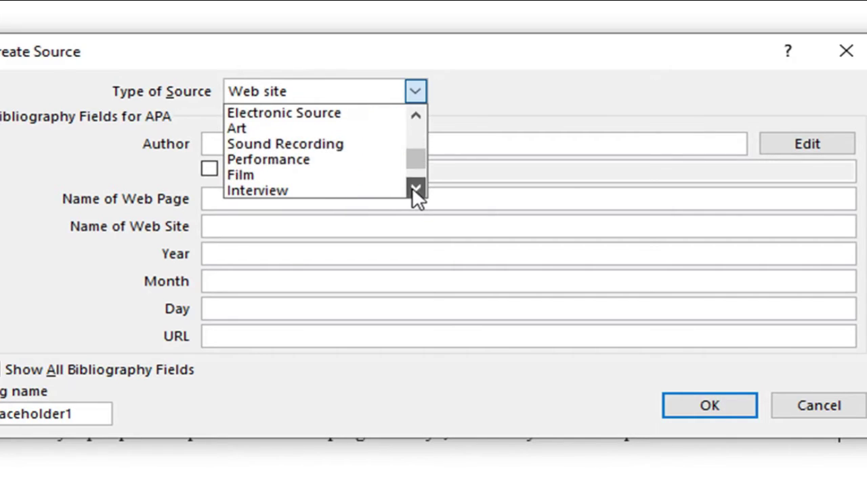
click(418, 112)
click(419, 110)
click(419, 110)
click(418, 110)
click(419, 111)
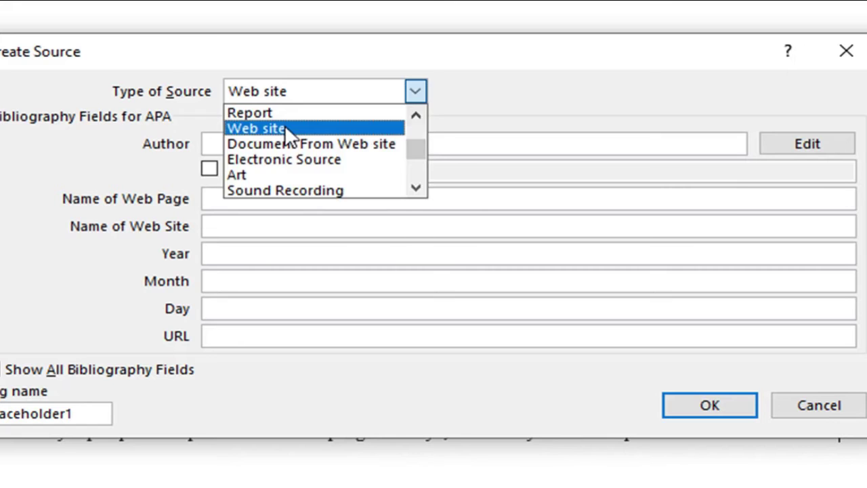
click(284, 128)
Fill in the source's author with the first expert's full name, taken from the article's heading
click(233, 144)
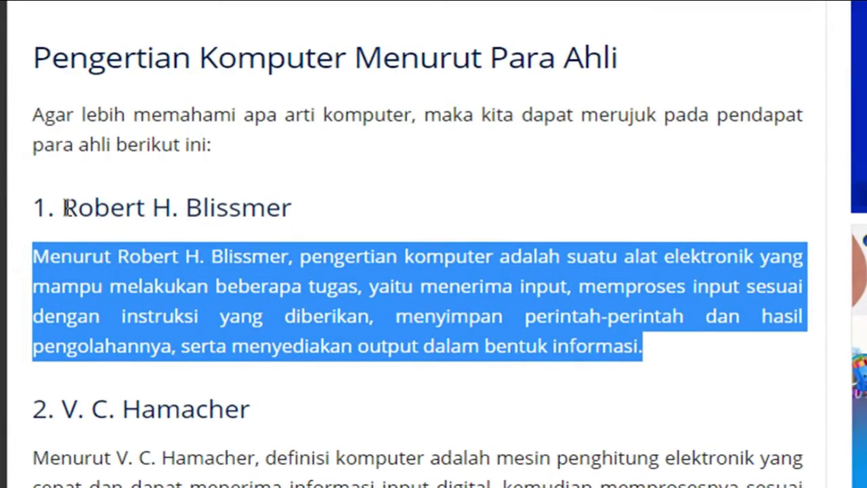
drag(66, 208, 344, 230)
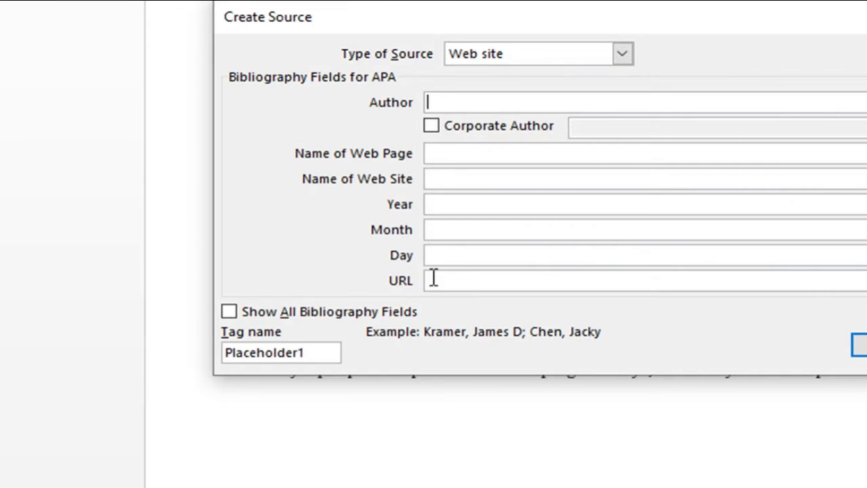
text(Robert H. Blissmer)
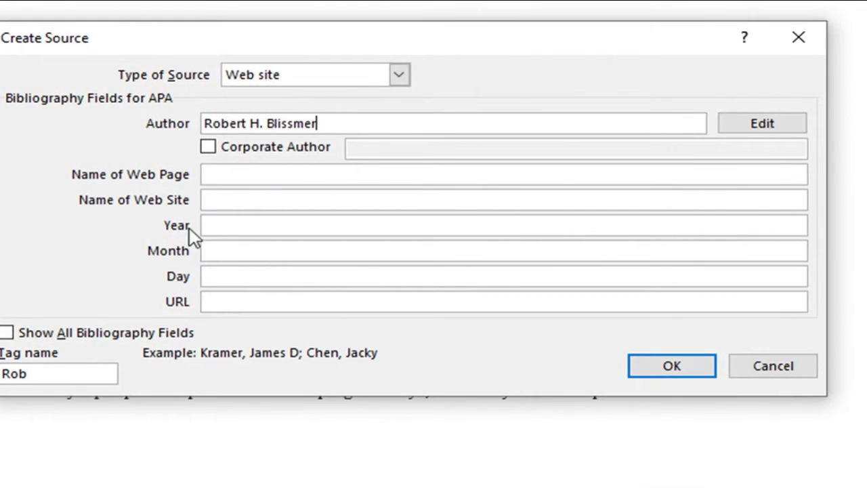
Set the source's web page name to the article title "Pengertian Komputer: Fungsi, Jenis, dan Komponen Komputer"
click(236, 178)
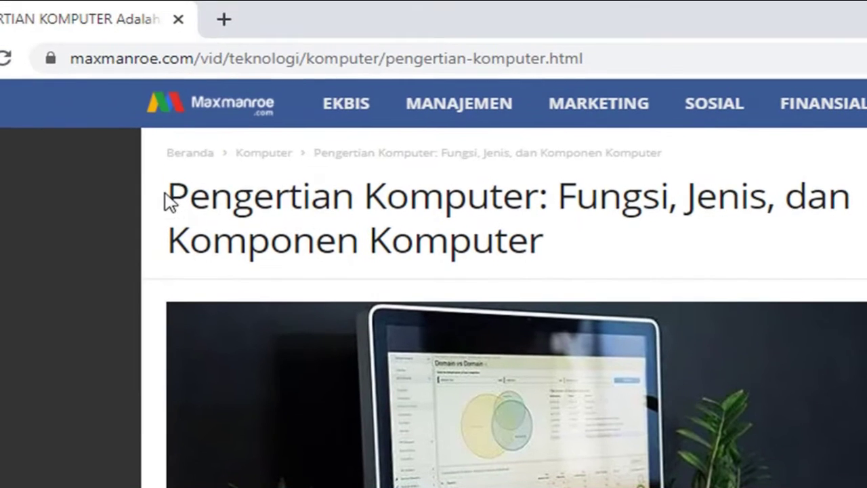
drag(165, 200, 575, 253)
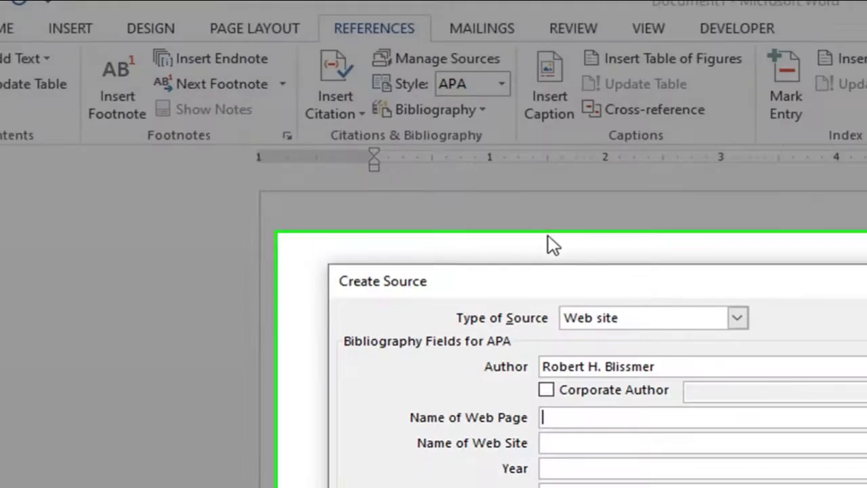
text(Pengertian Komputer: Fungsi, Jenis, dan Komponen Komputer)
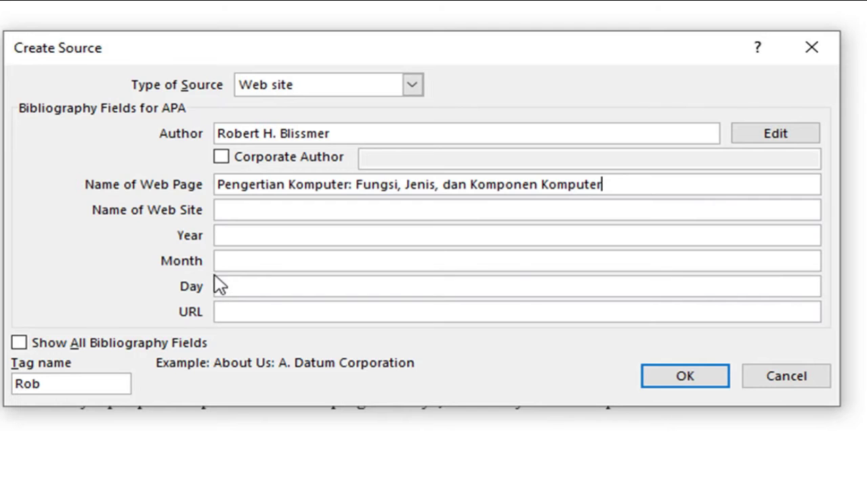
Look through the web article for a publication year and set the source's year to 1998
click(240, 235)
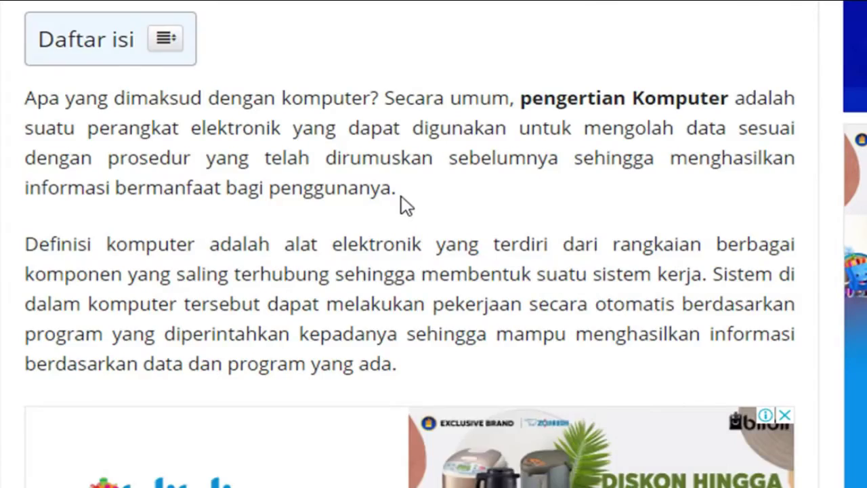
scroll(401, 203, down, 5)
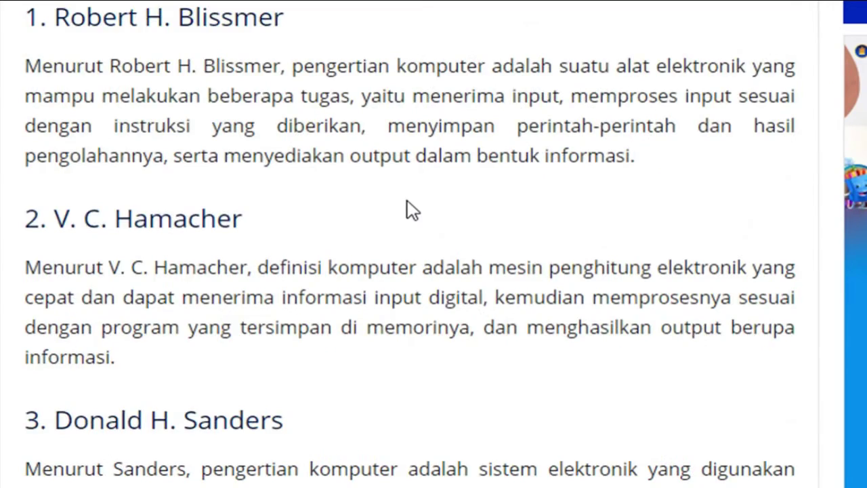
scroll(410, 210, down, 15)
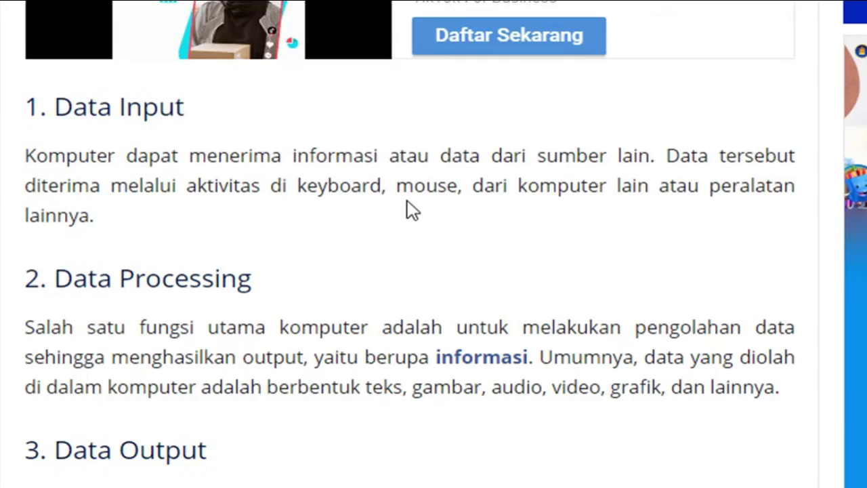
scroll(411, 210, down, 20)
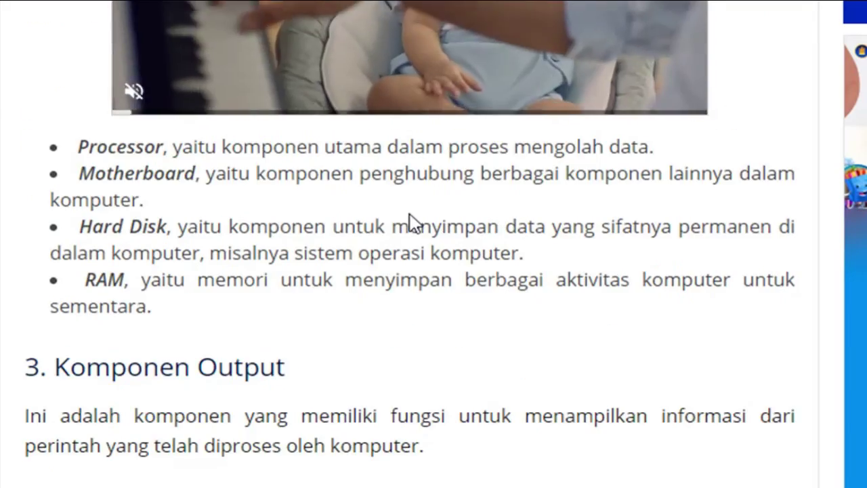
scroll(410, 222, down, 20)
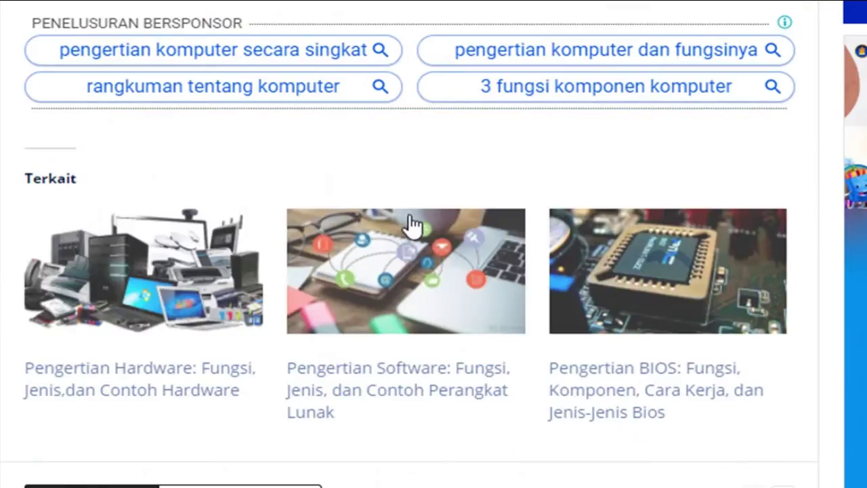
scroll(410, 224, up, 7)
scroll(410, 220, down, 6)
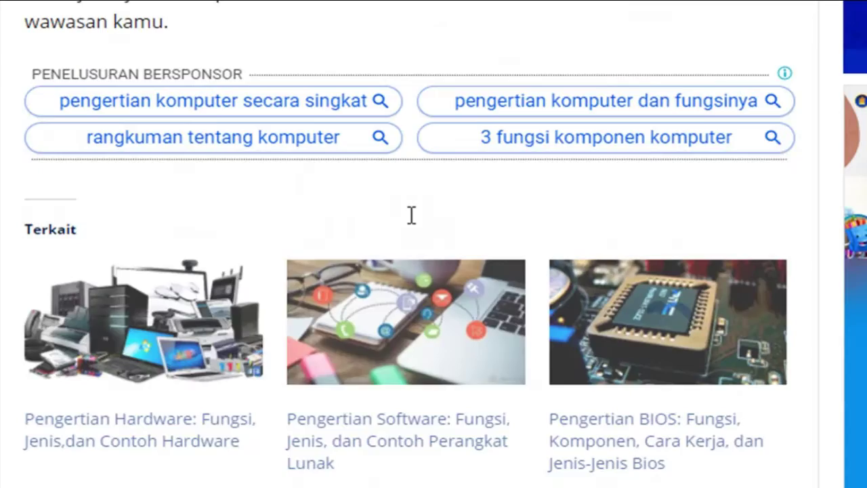
scroll(411, 216, down, 6)
scroll(410, 221, up, 20)
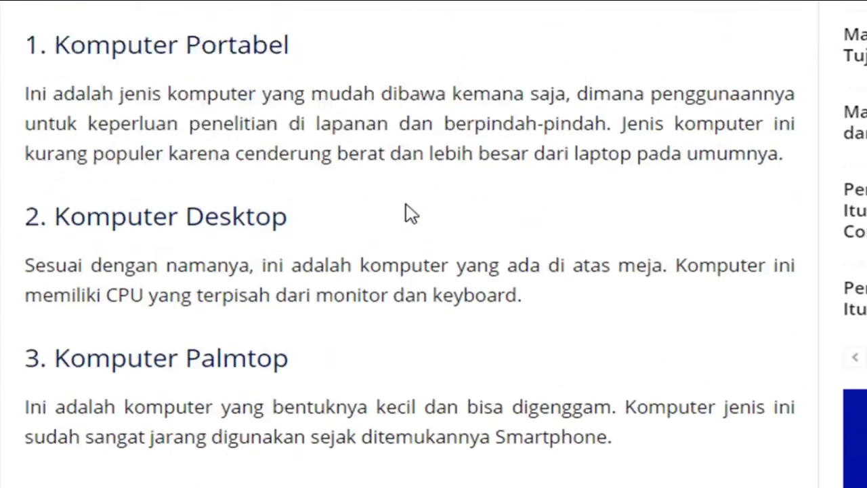
scroll(406, 210, up, 5)
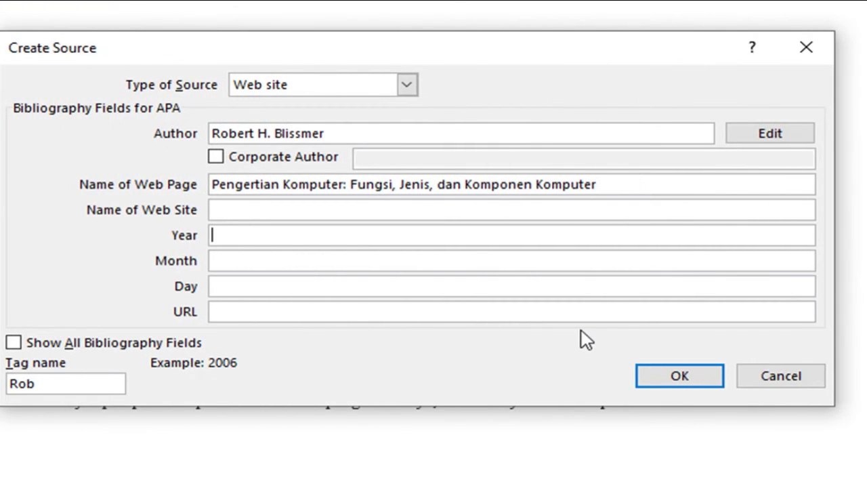
text(1998)
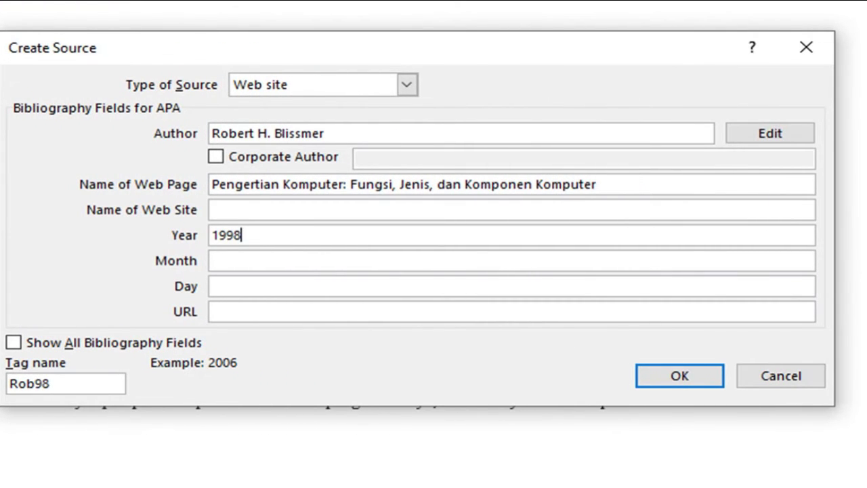
click(236, 207)
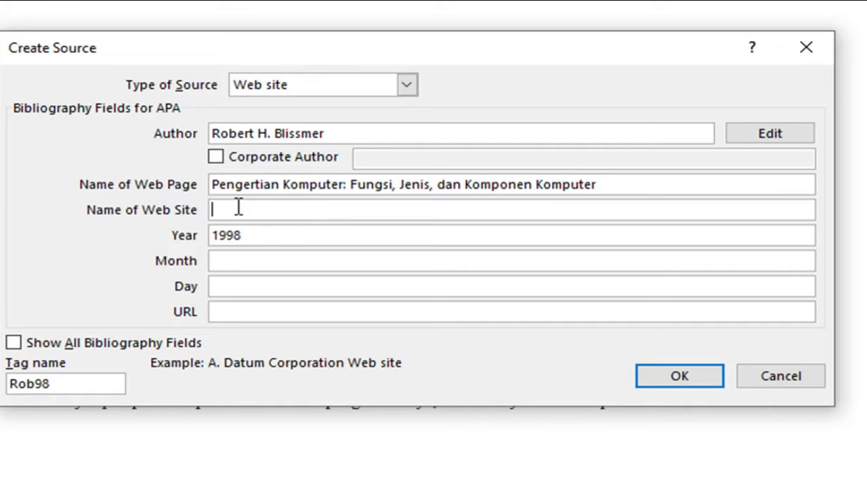
click(266, 259)
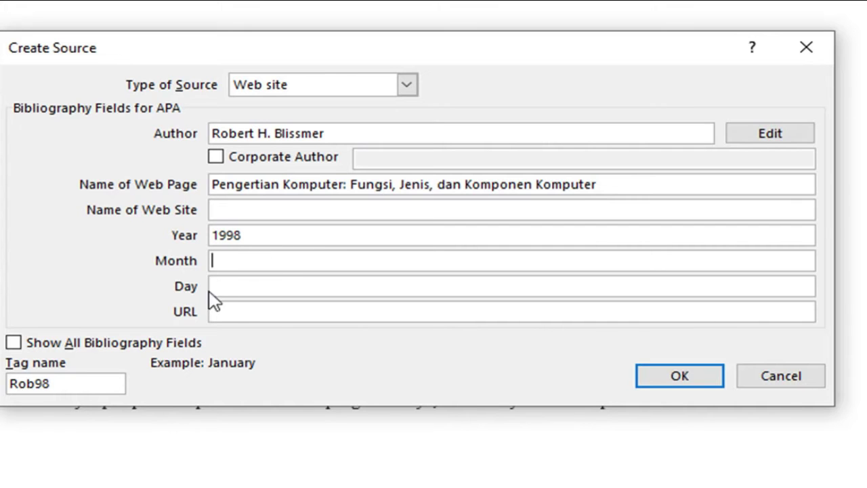
click(240, 311)
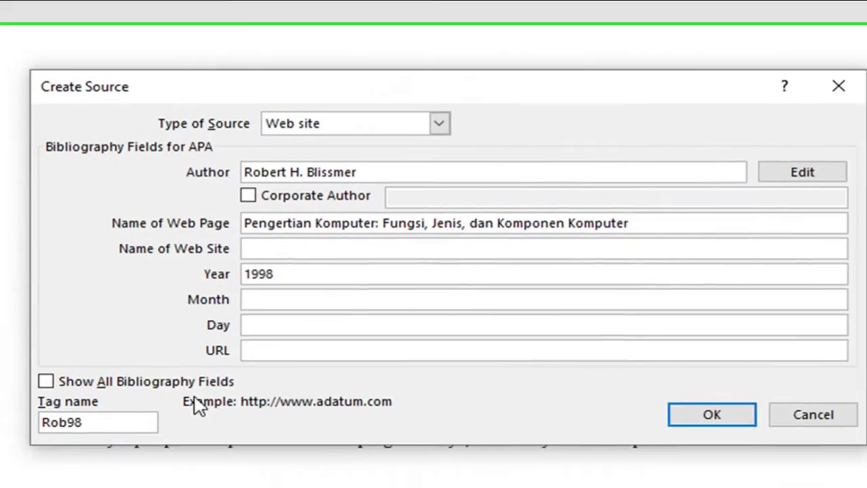
text(https://www.maxmanroe.com/vid/teknologi/komputer/pengertian-komputer.html)
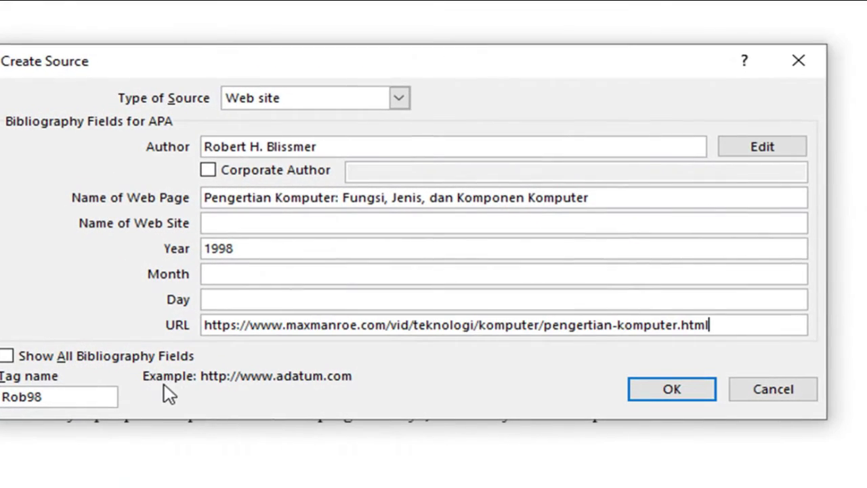
click(672, 394)
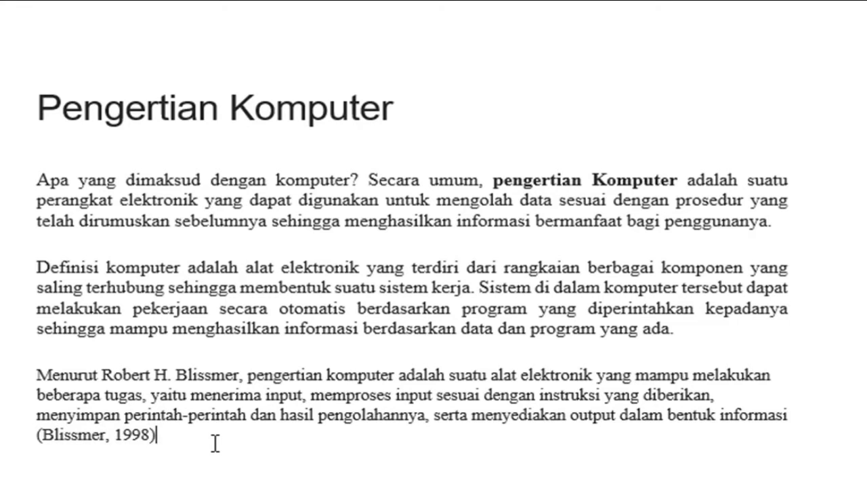
Copy the third expert's definition paragraph from the web article into a new paragraph after the first citation, without its final period
key(Return)
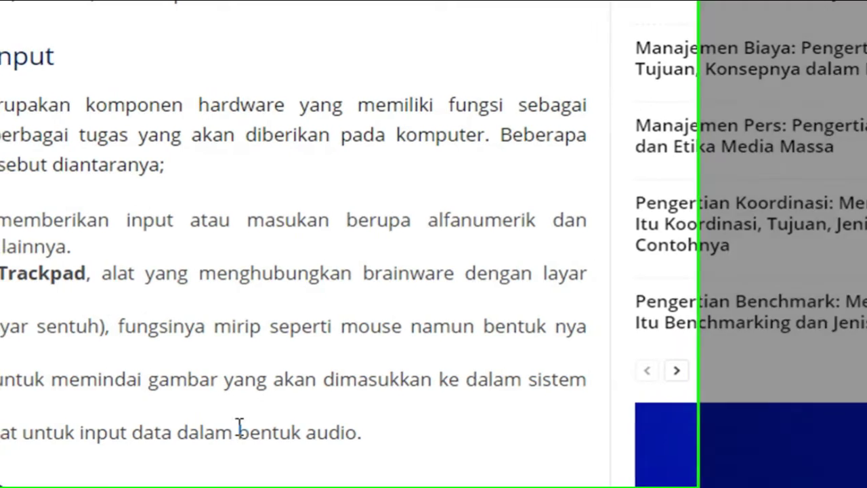
scroll(332, 400, down, 8)
scroll(371, 400, down, 20)
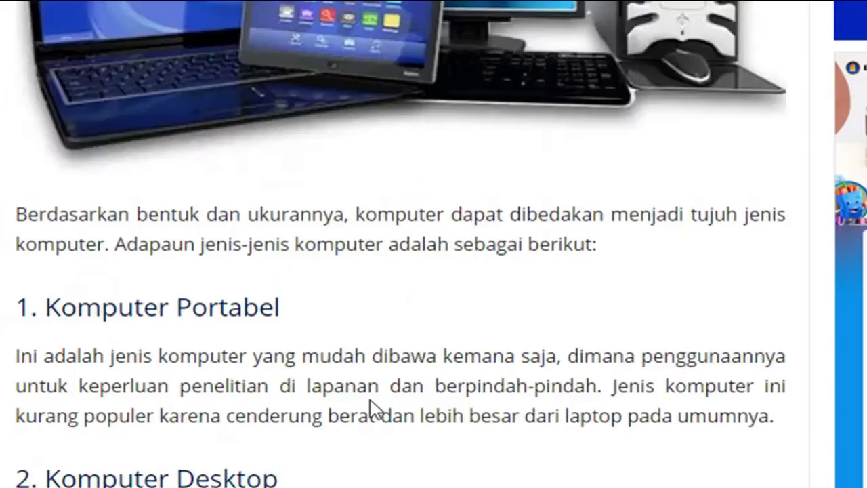
scroll(373, 408, up, 6)
scroll(376, 408, down, 15)
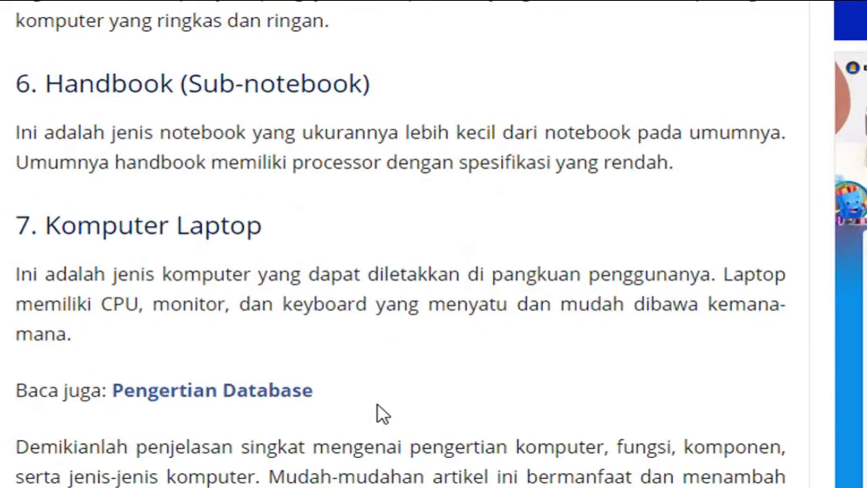
scroll(377, 411, up, 20)
scroll(377, 411, down, 15)
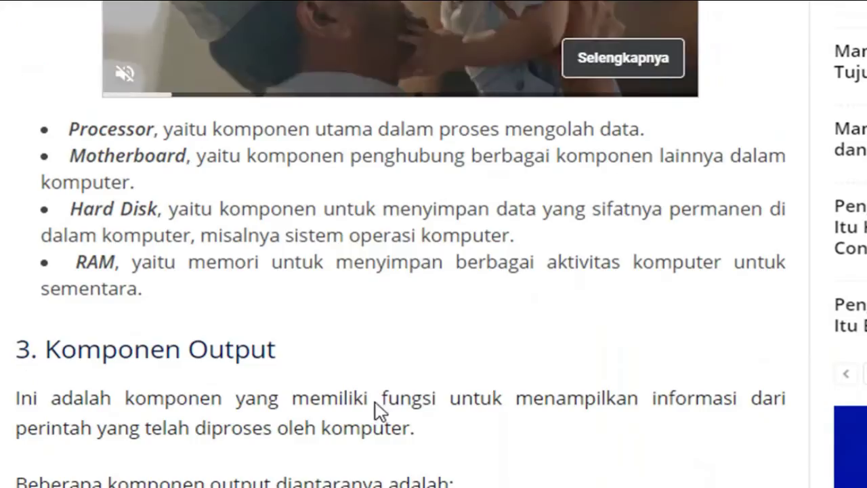
scroll(376, 406, up, 8)
scroll(376, 401, down, 15)
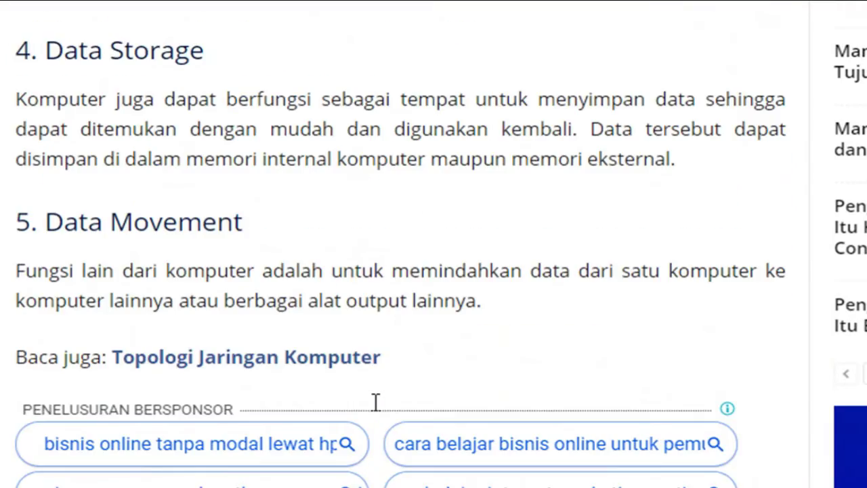
scroll(375, 402, up, 8)
scroll(376, 402, up, 10)
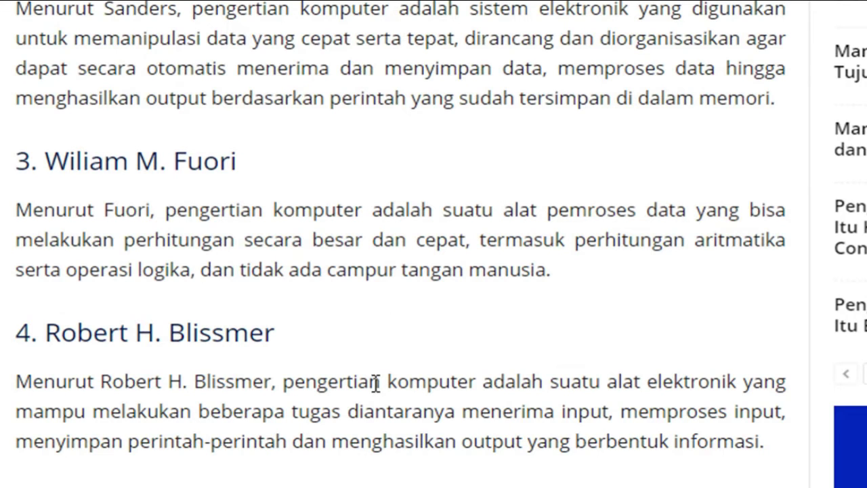
drag(17, 213, 598, 286)
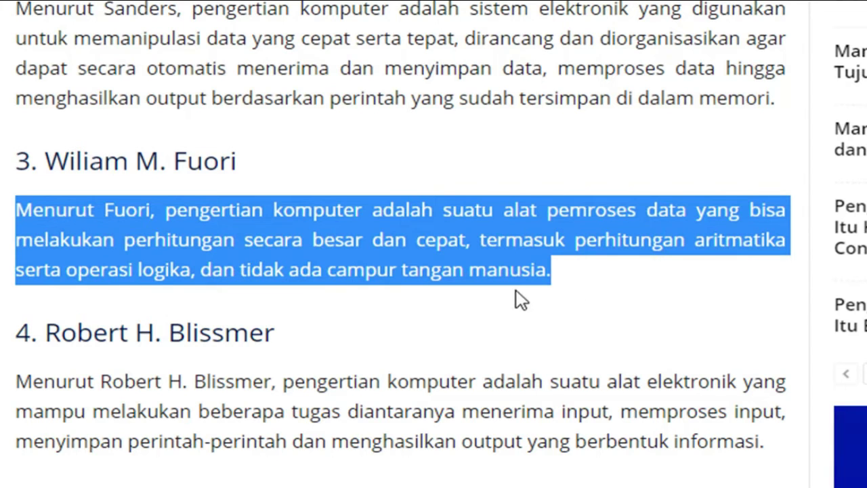
key(alt+Tab)
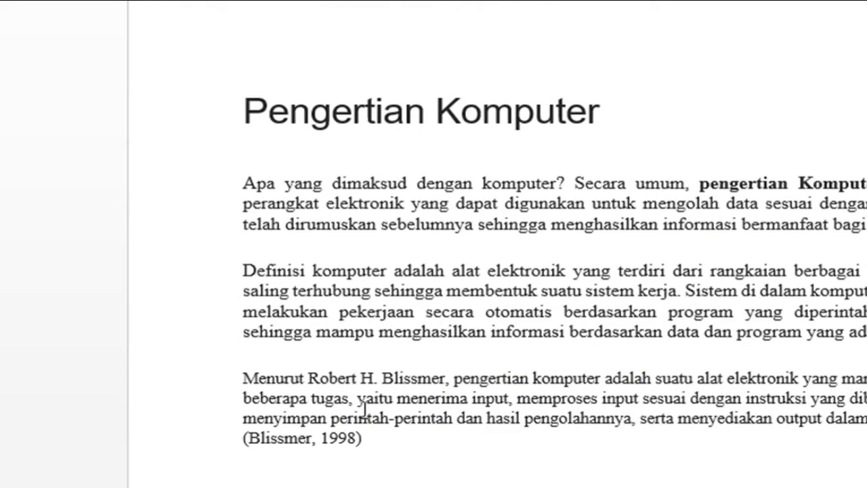
key(ctrl+v)
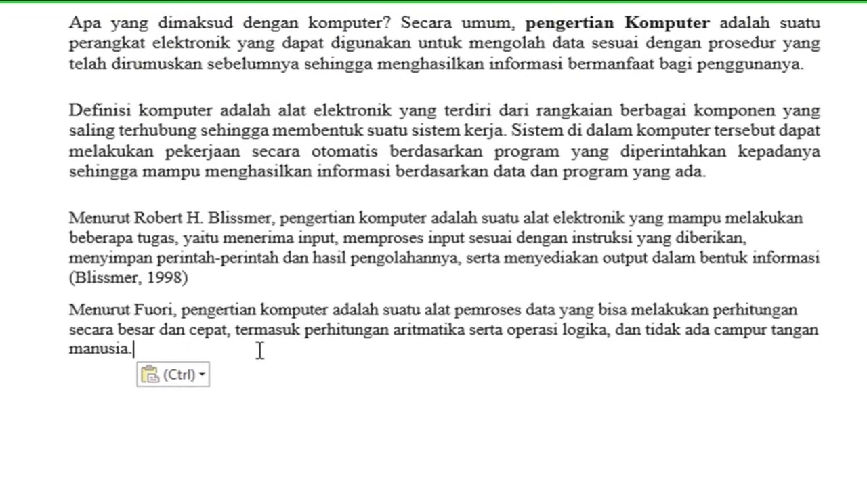
key(BackSpace)
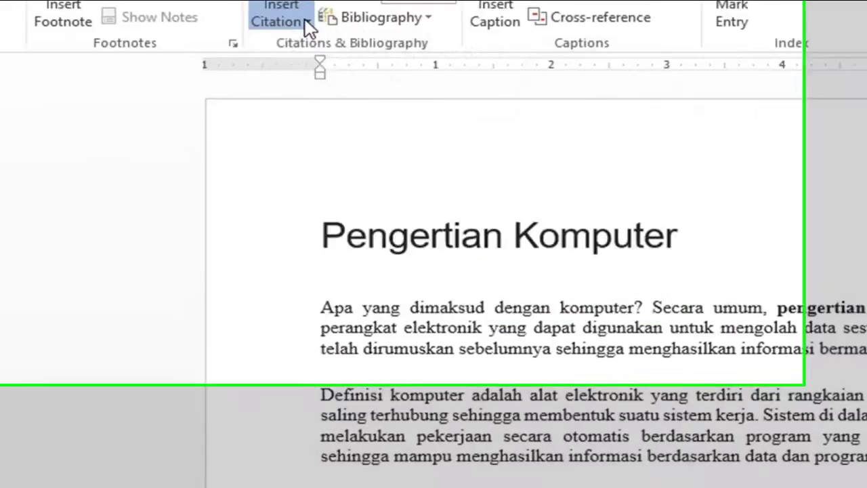
Start adding a new citation source at the end of the pasted paragraph, with Book Section as its source type
click(307, 24)
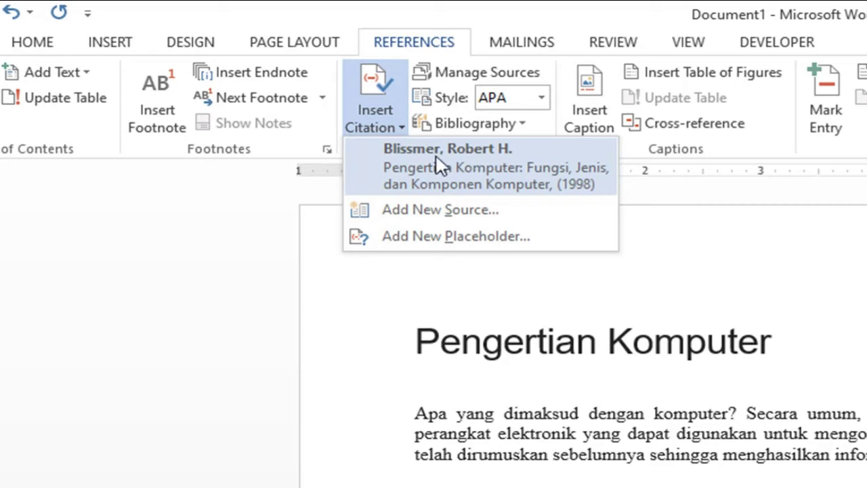
click(489, 210)
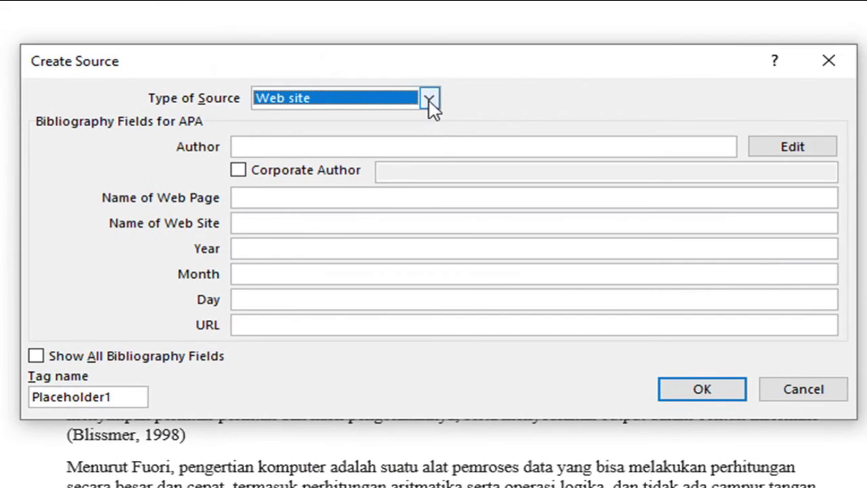
click(429, 102)
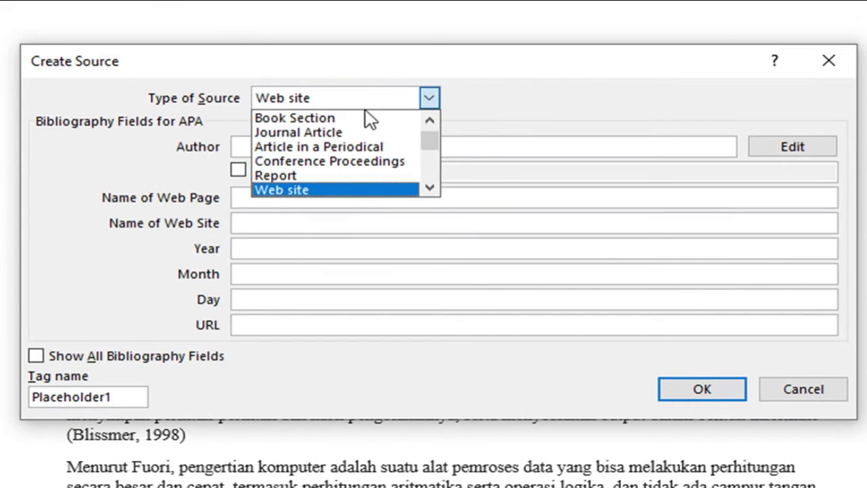
click(337, 118)
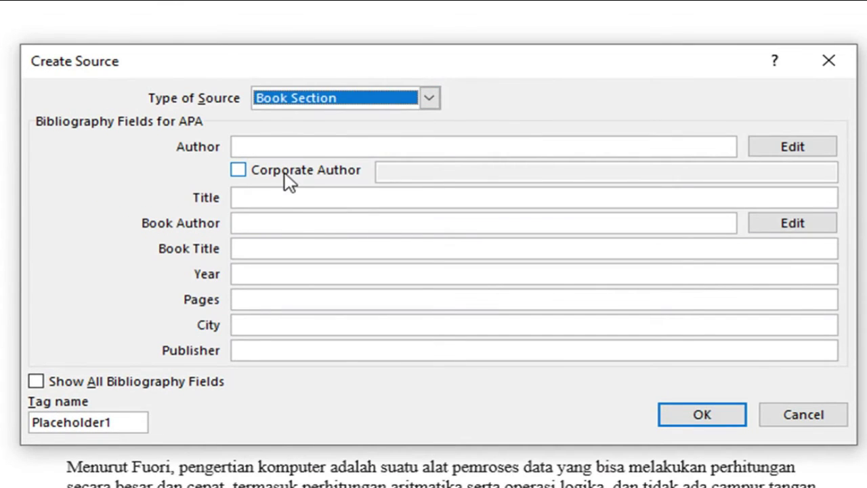
Fill in the author with the third expert's full name and the title with "Pengertian Komputer: Fungsi, Jenis, dan Komponen Komputer"
click(302, 146)
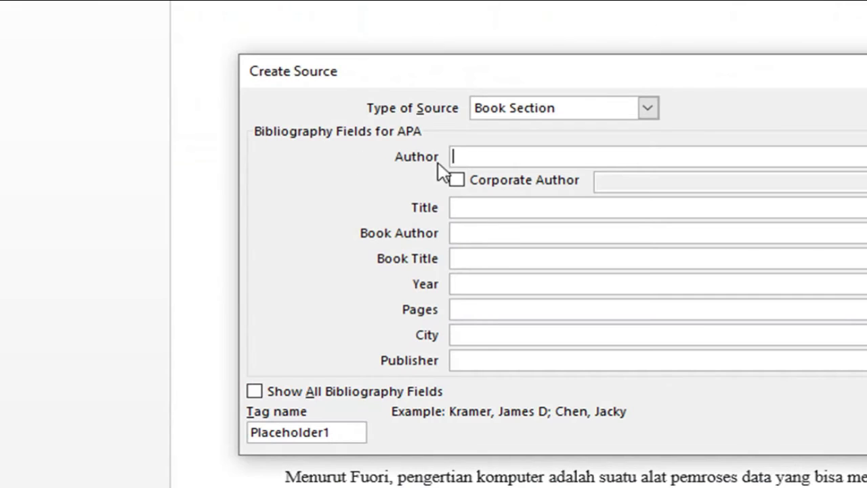
text(Wiliam M. Fuori)
click(507, 212)
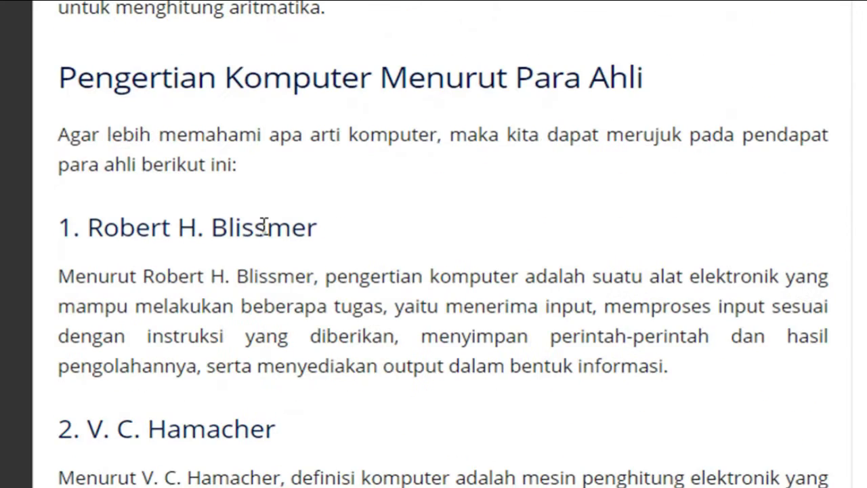
scroll(261, 226, down, 15)
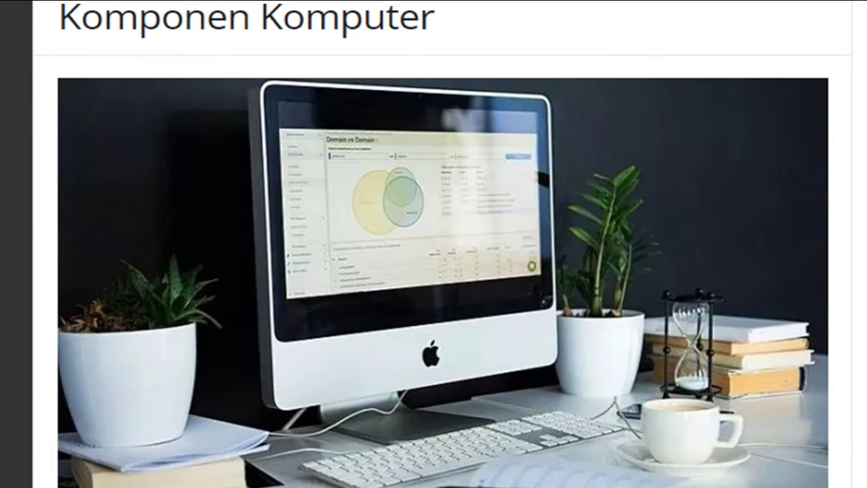
triple_click(465, 20)
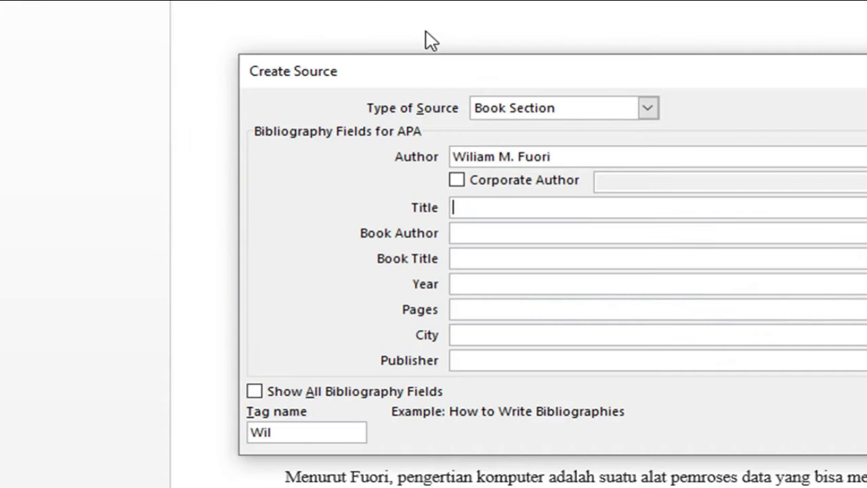
click(492, 201)
text(Pengertian Komputer: Fungsi, Jenis, dan Komponen Komputer)
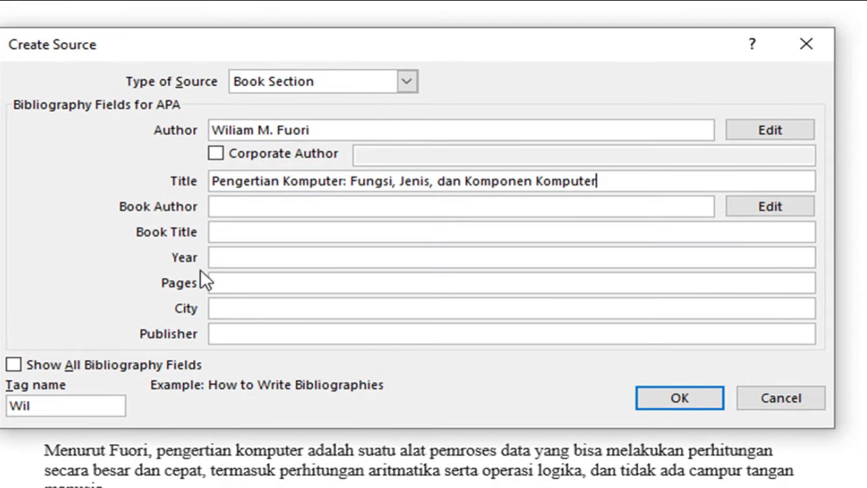
Set the book section source's year to 1992 and its pages to 65
click(239, 229)
click(246, 256)
text(1992)
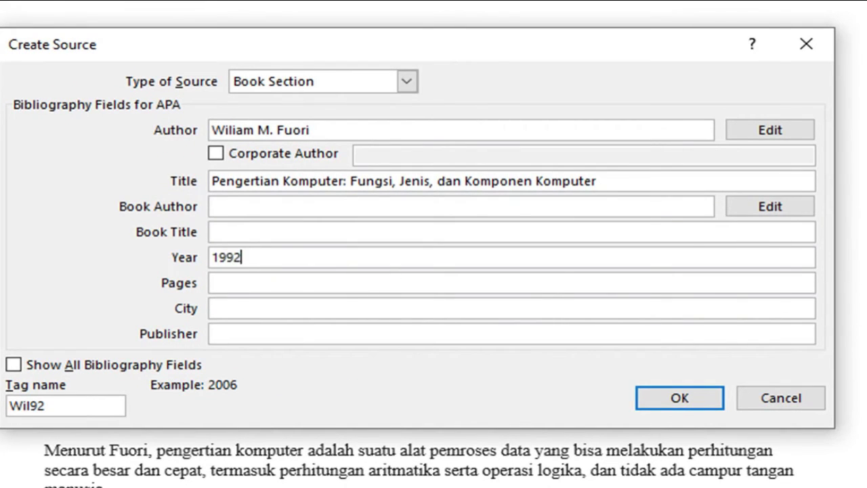
click(222, 282)
text(65)
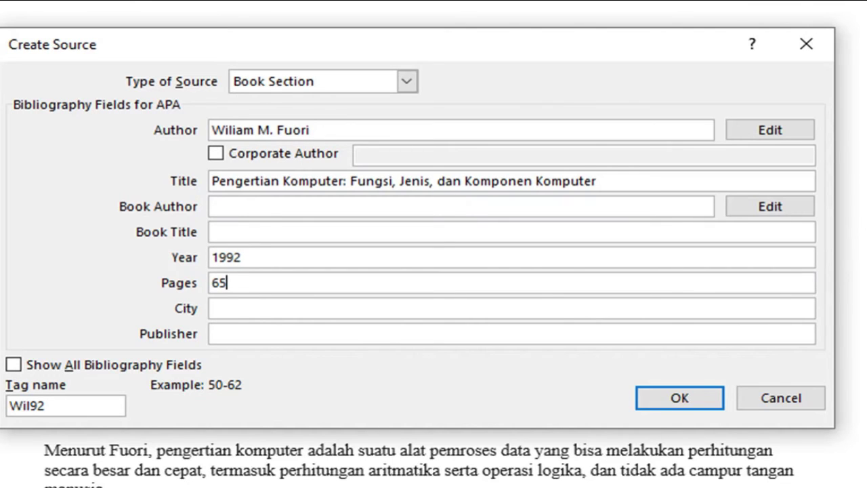
Set the source's city to Yogyakarta and its publisher to "PT Penerbit Jaya", and insert the citation
click(255, 310)
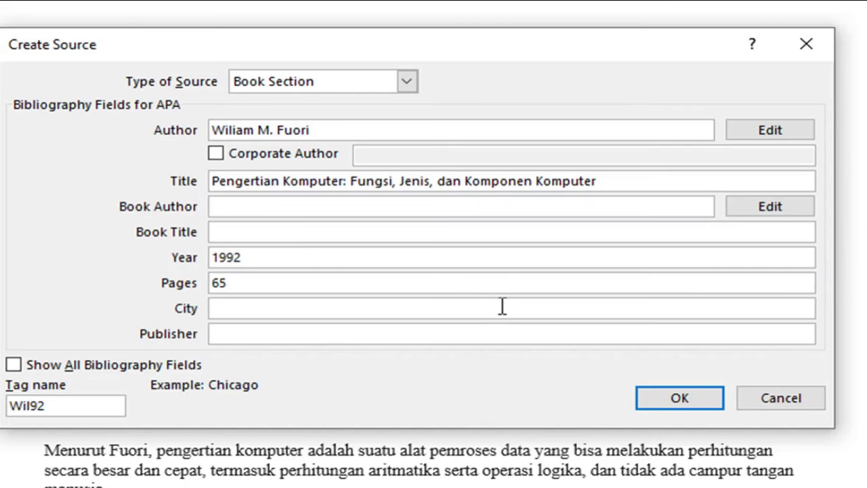
click(241, 336)
click(347, 313)
text(Yogyakarta)
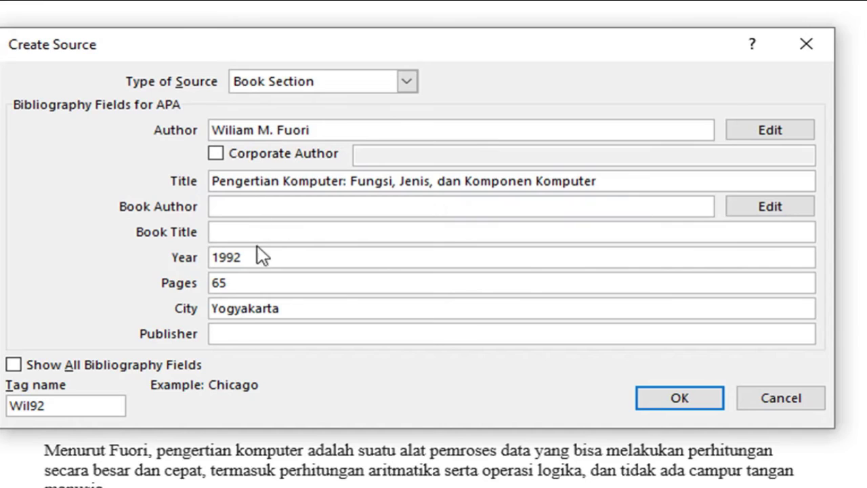
click(228, 333)
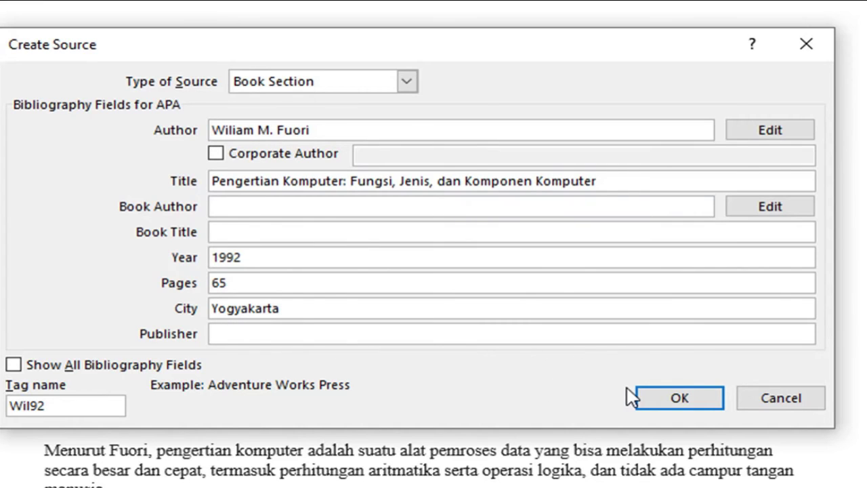
text(PT Penerbit Jaya)
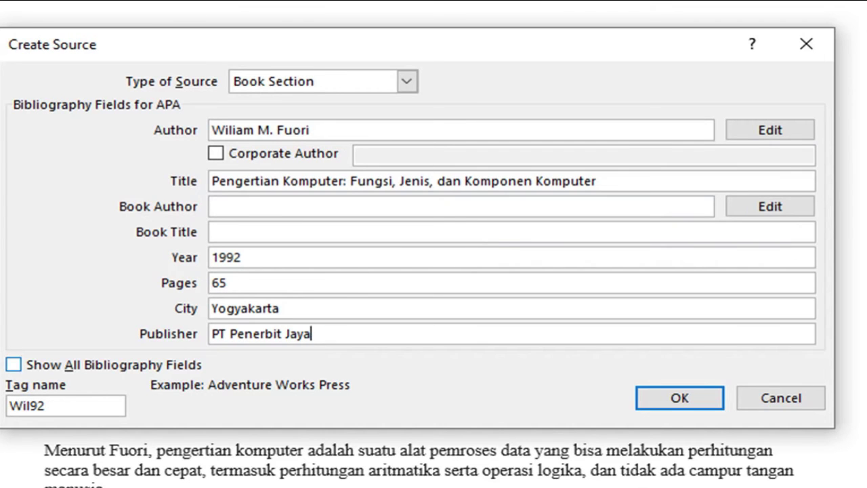
click(681, 399)
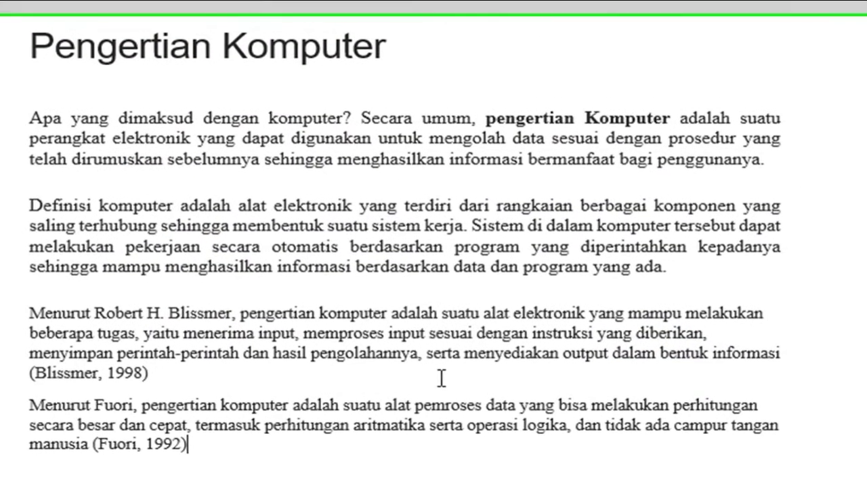
Add two empty paragraphs after the last citation and insert a page break there
scroll(321, 277, down, 5)
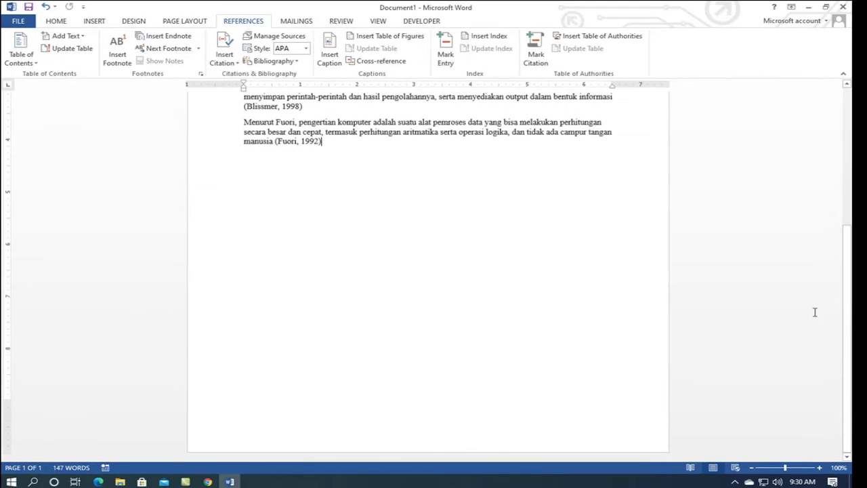
key(Return)
key(Return)
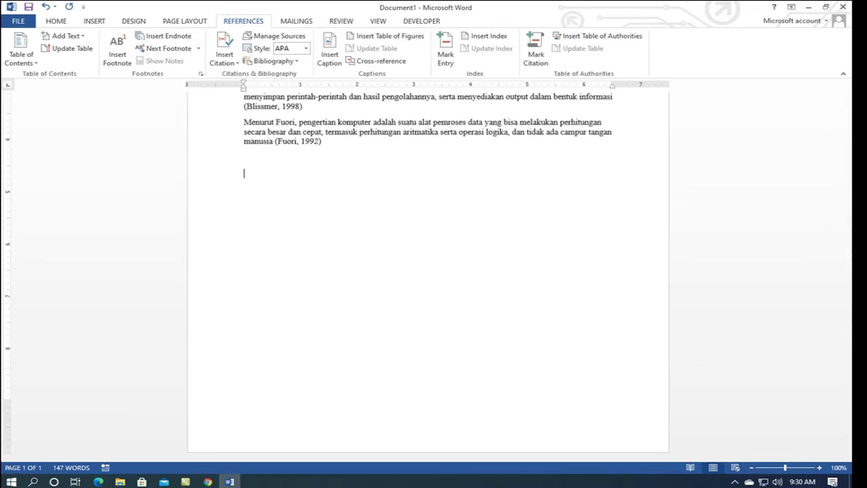
click(94, 21)
click(64, 52)
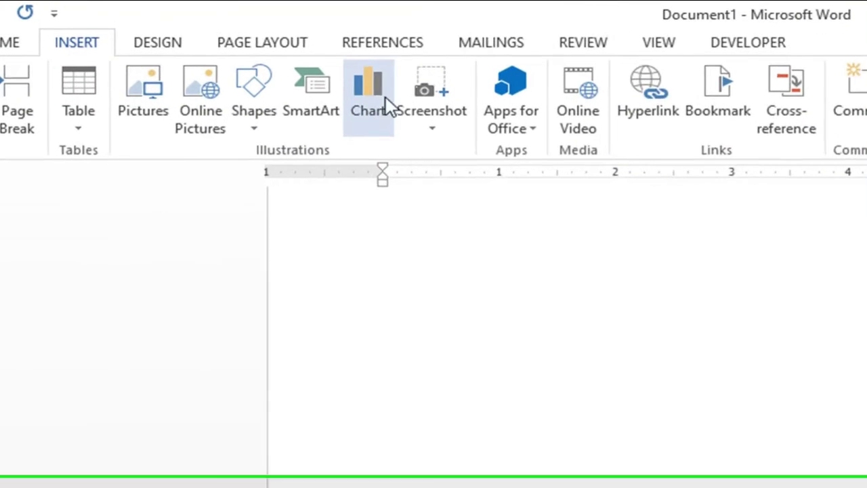
Insert a plain bibliography without a built-in heading on the new page after the page break
click(421, 49)
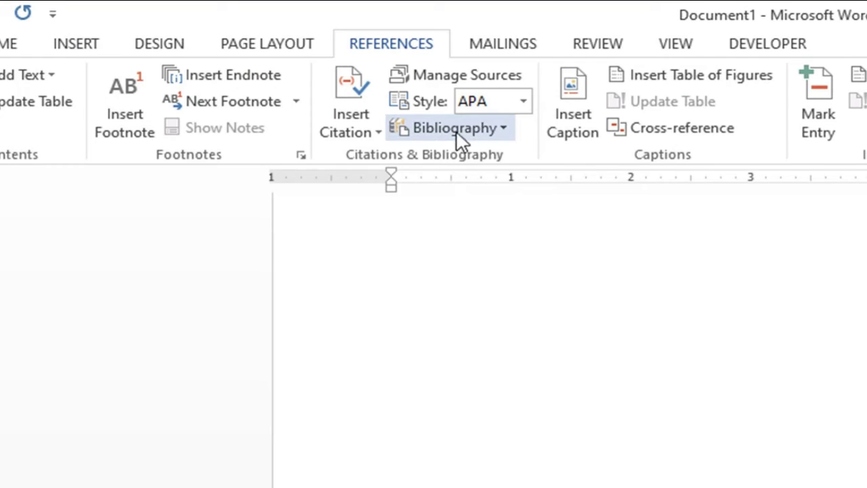
click(503, 128)
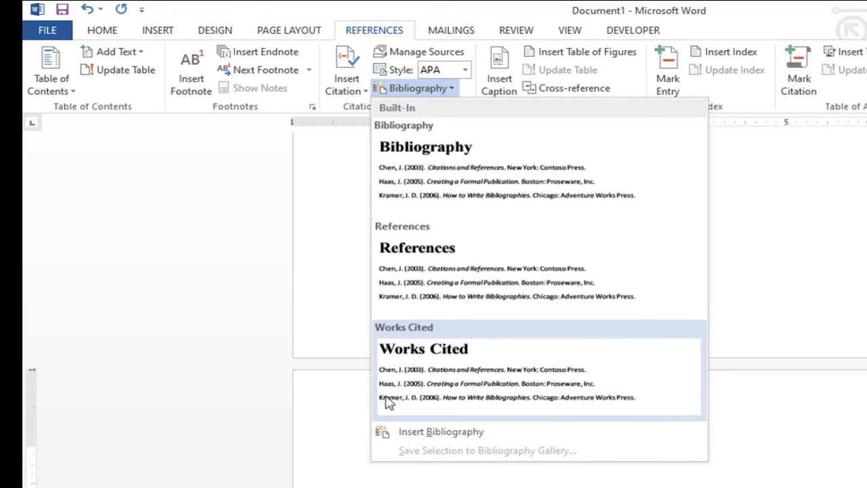
click(437, 439)
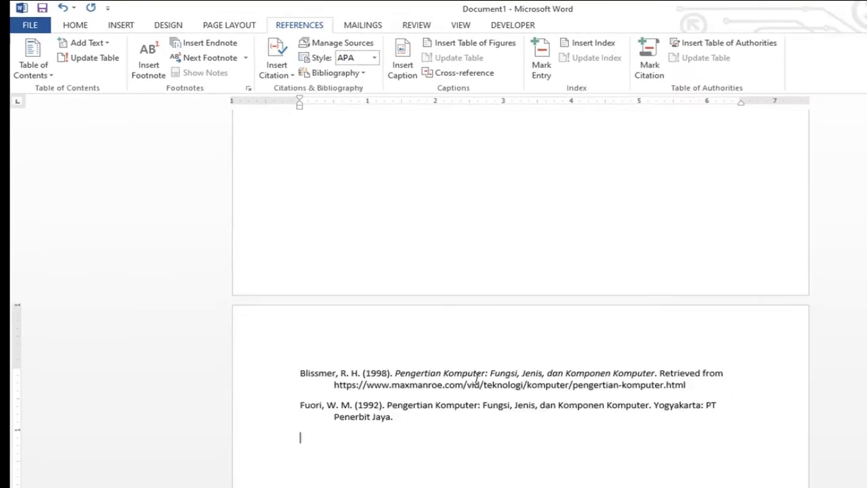
Add an empty line above the first bibliography entry and enter the centered heading "DAFTAR PUSTAKA" on it
click(300, 373)
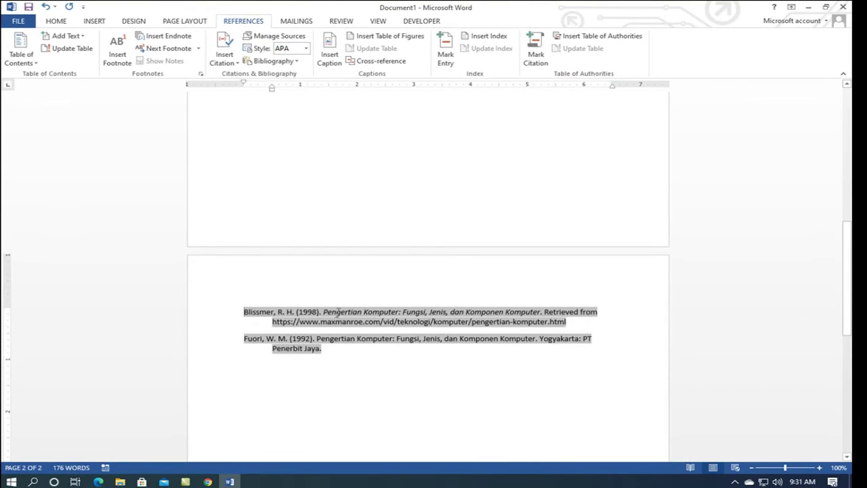
key(Return)
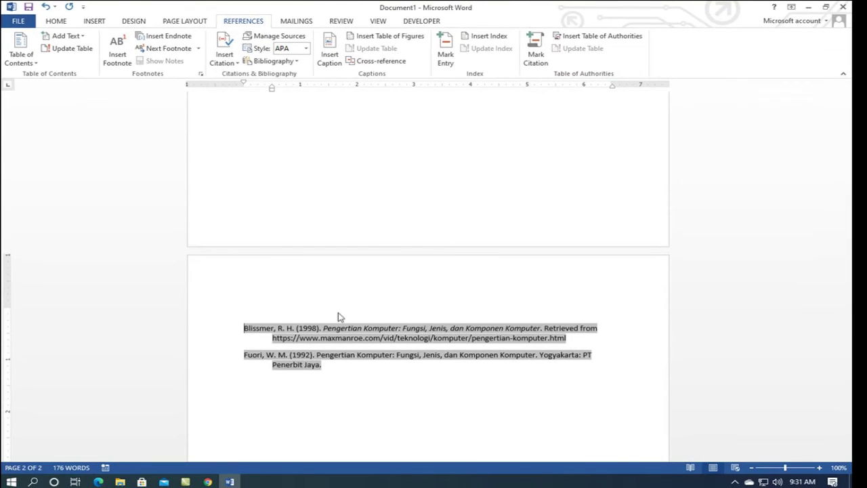
click(389, 298)
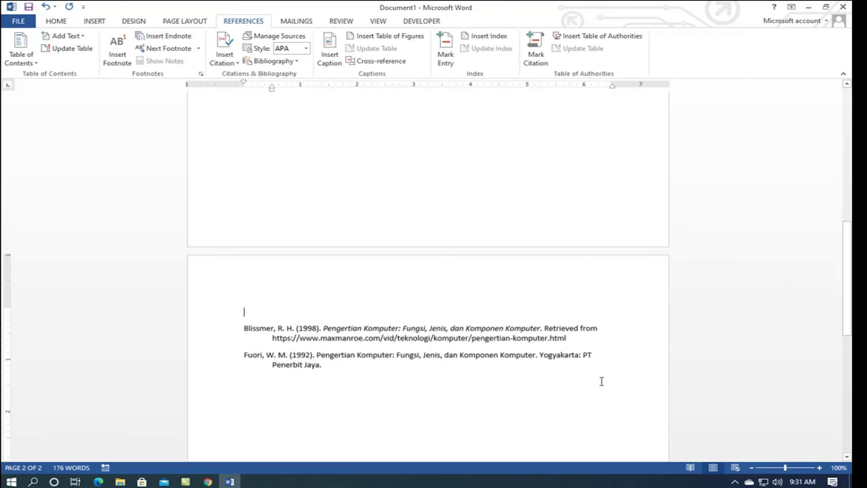
text(DAFTAR PUSTAKA)
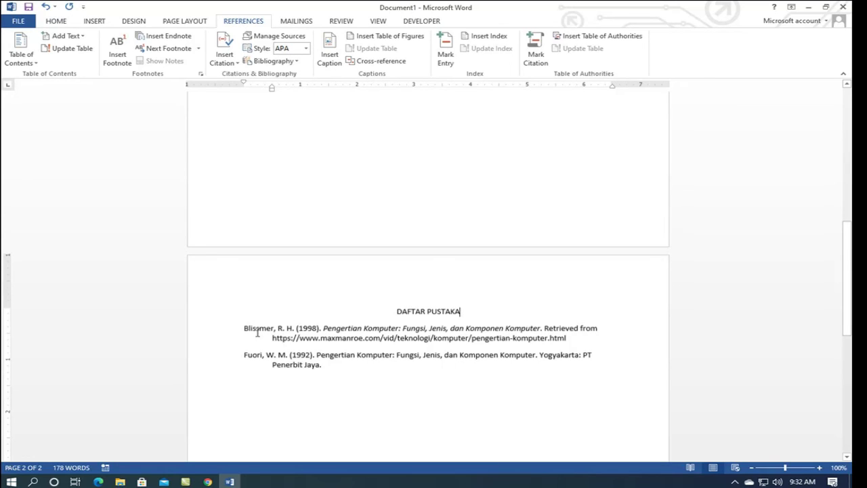
drag(246, 328, 372, 404)
scroll(406, 381, down, 3)
scroll(406, 380, down, 3)
scroll(405, 371, up, 5)
click(362, 331)
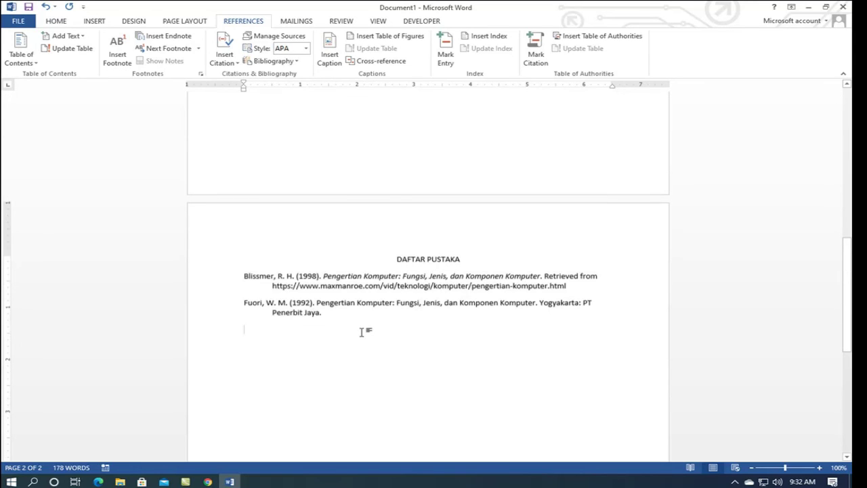